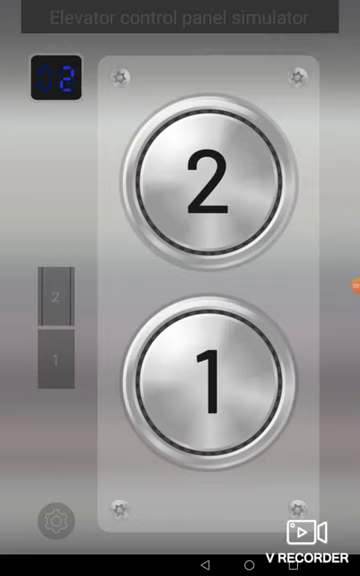
Adjust the media volume, then ride the two-floor car down to floor 1 and back to 2
{"action": "key", "text": "XF86AudioLowerVolume"}
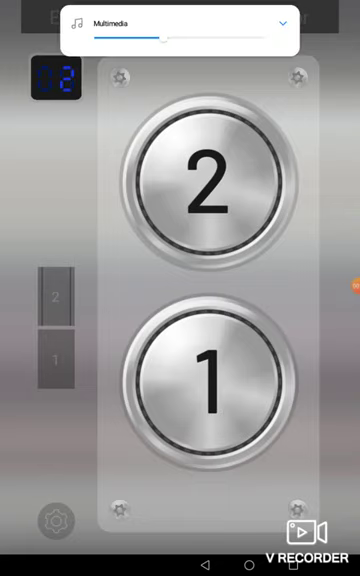
{"action": "key", "text": "XF86AudioLowerVolume"}
{"action": "key", "text": "XF86AudioLowerVolume"}
{"action": "key", "text": "XF86AudioRaiseVolume"}
{"action": "key", "text": "XF86AudioRaiseVolume"}
{"action": "key", "text": "XF86AudioRaiseVolume"}
{"action": "key", "text": "XF86AudioRaiseVolume"}
{"action": "key", "text": "XF86AudioRaiseVolume"}
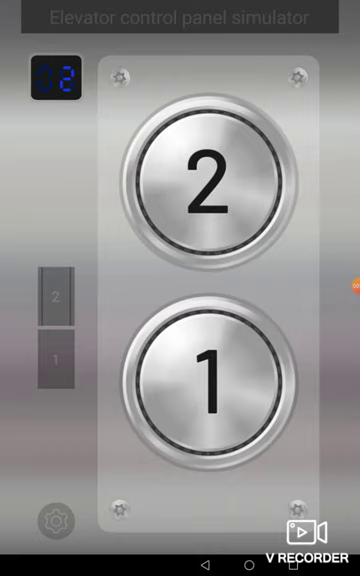
{"action": "left_click", "coordinate": [209, 381]}
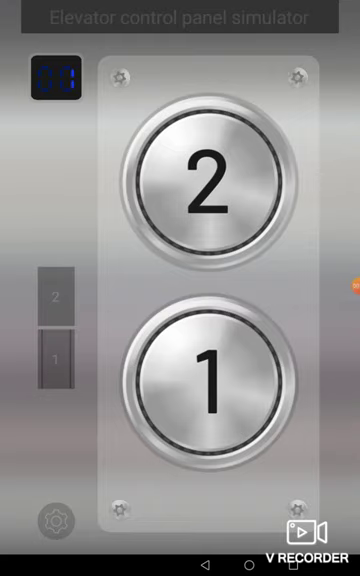
{"action": "left_click", "coordinate": [208, 182]}
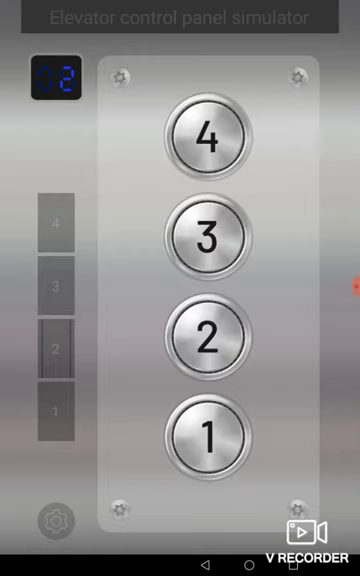
Ride the car up to floor 4, then down to floor 1, ending on the -3 to 2 panel
{"action": "left_click", "coordinate": [207, 136]}
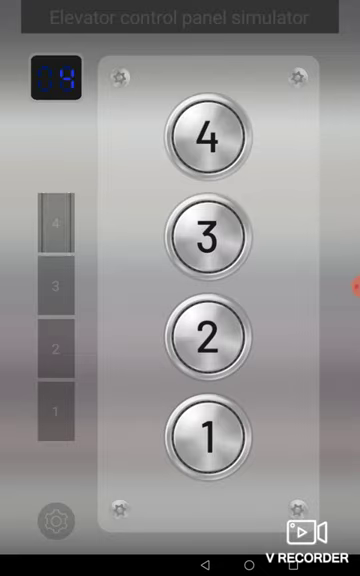
{"action": "left_click", "coordinate": [208, 437]}
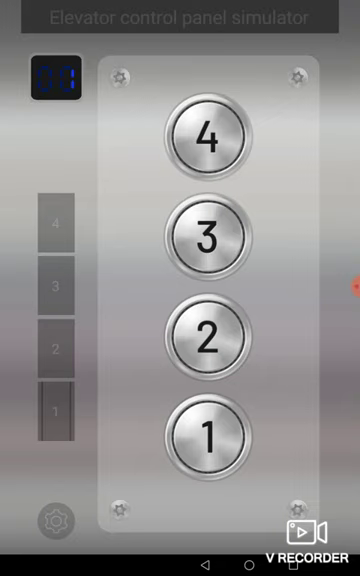
{"action": "left_click", "coordinate": [355, 287]}
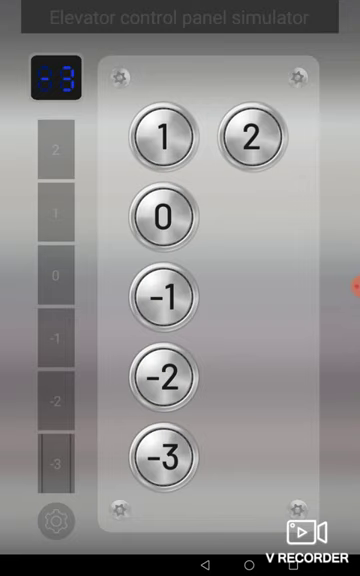
Call the car from floor -3 up to floor 2
{"action": "left_click", "coordinate": [251, 137]}
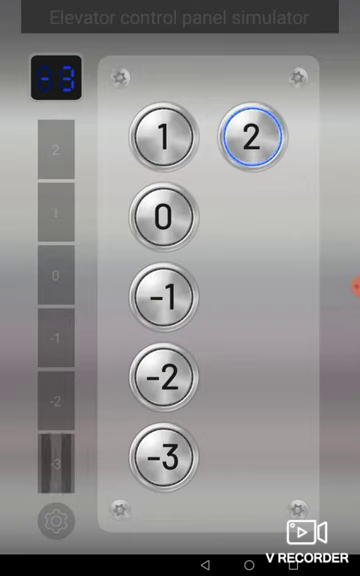